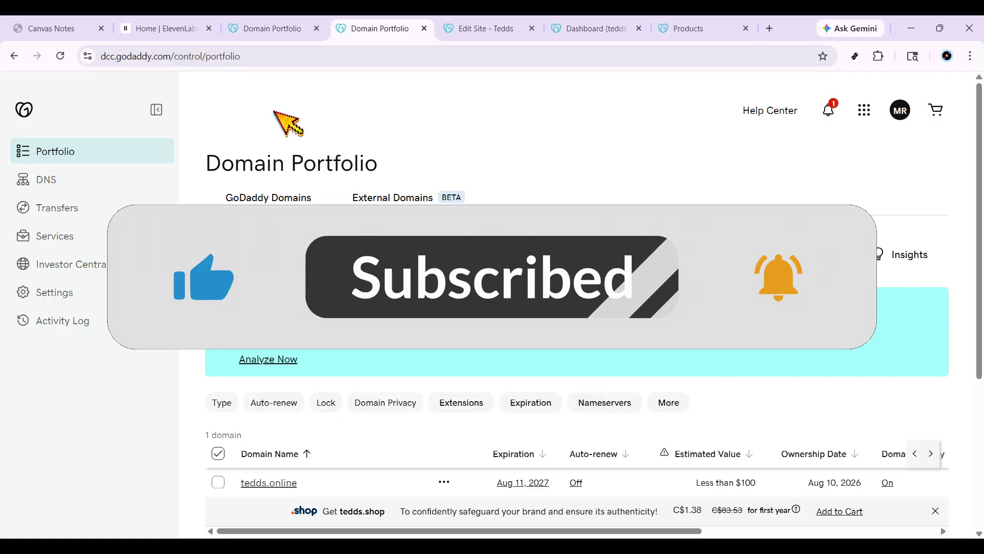
Step: Dismiss the promotional offers around the domain list on the Domain Portfolio page
{"action": "left_click", "coordinate": [402, 58]}
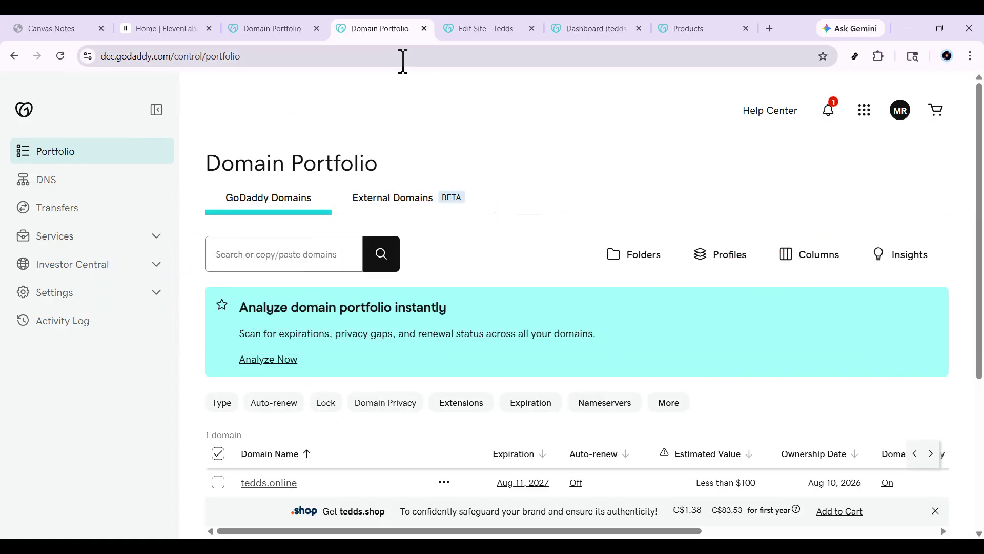
{"action": "left_click", "coordinate": [399, 137]}
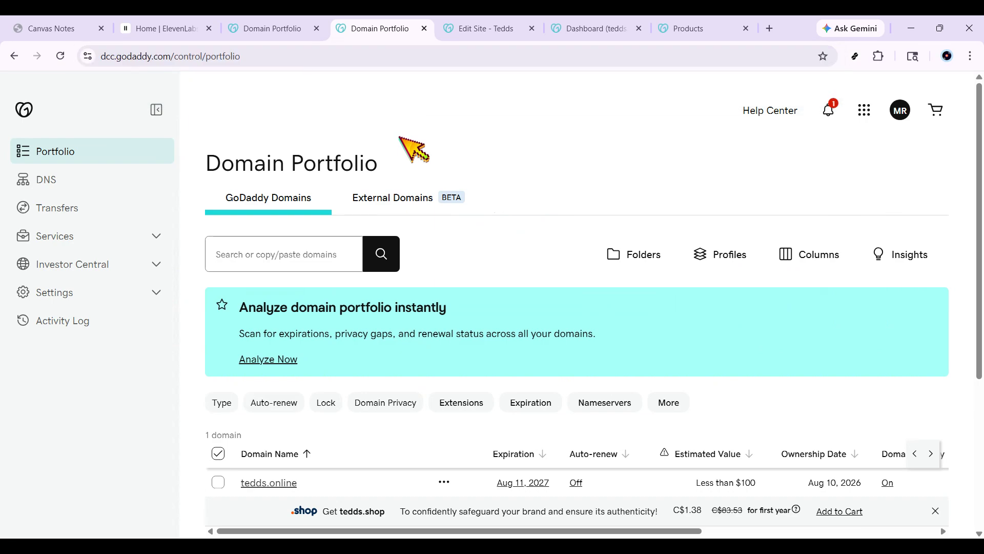
{"action": "scroll", "coordinate": [410, 140], "scroll_direction": "down", "scroll_amount": 1}
{"action": "scroll", "coordinate": [407, 138], "scroll_direction": "down", "scroll_amount": 3}
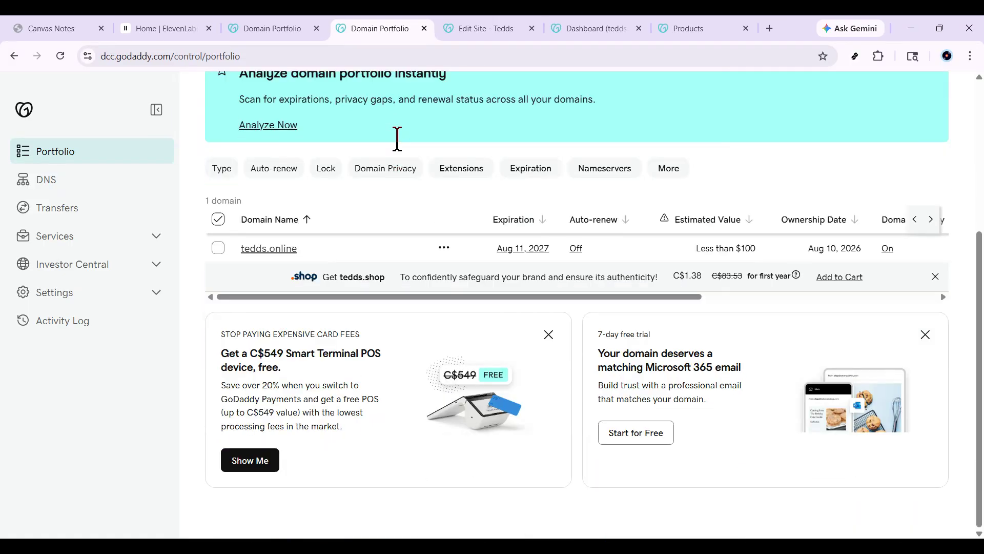
{"action": "left_click", "coordinate": [548, 334]}
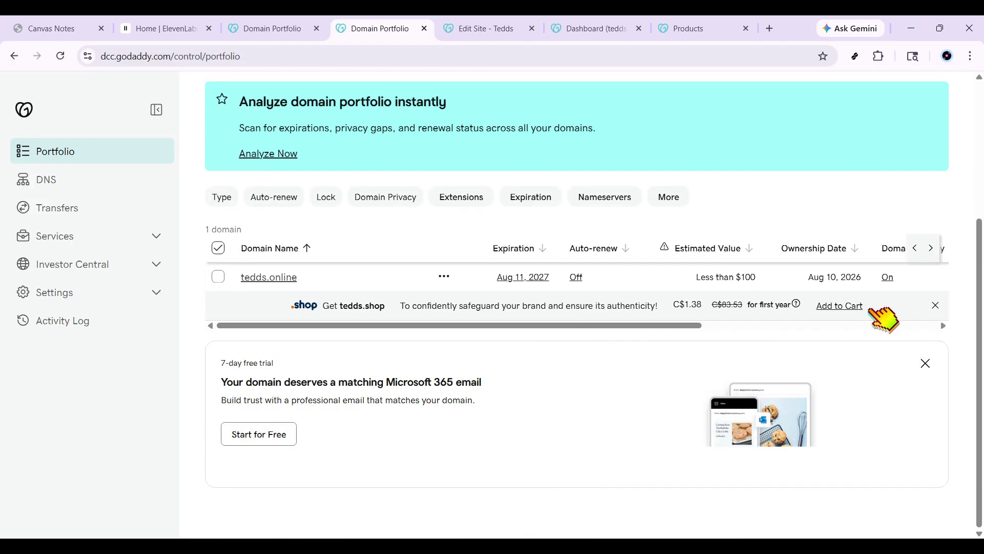
{"action": "left_click", "coordinate": [935, 305]}
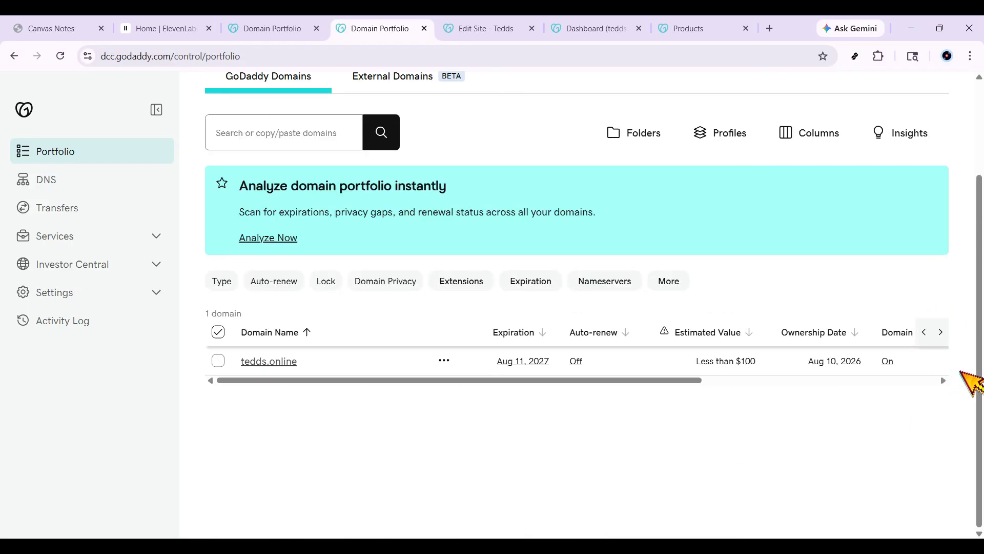
{"action": "scroll", "coordinate": [970, 382], "scroll_direction": "up", "scroll_amount": 3}
{"action": "scroll", "coordinate": [982, 381], "scroll_direction": "down", "scroll_amount": 1}
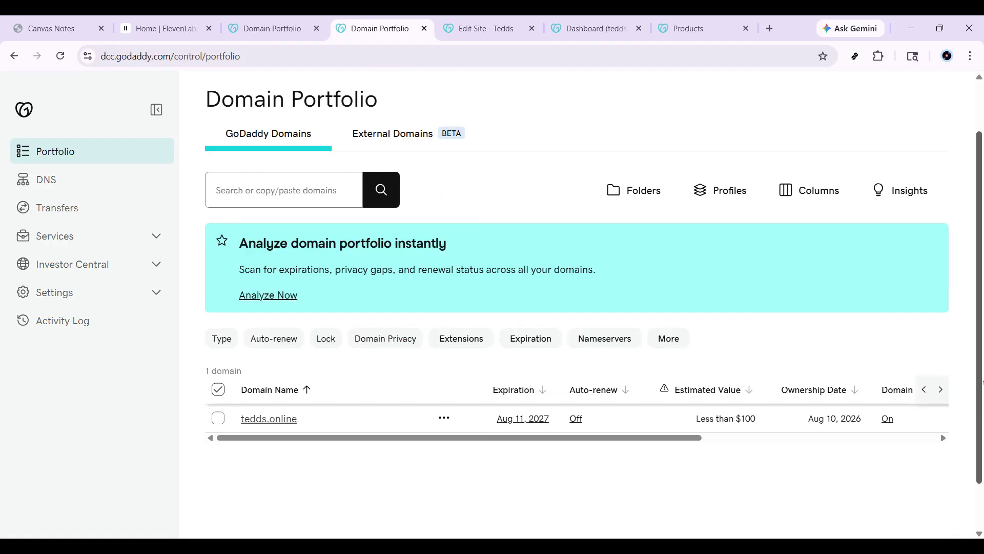
{"action": "scroll", "coordinate": [982, 382], "scroll_direction": "up", "scroll_amount": 1}
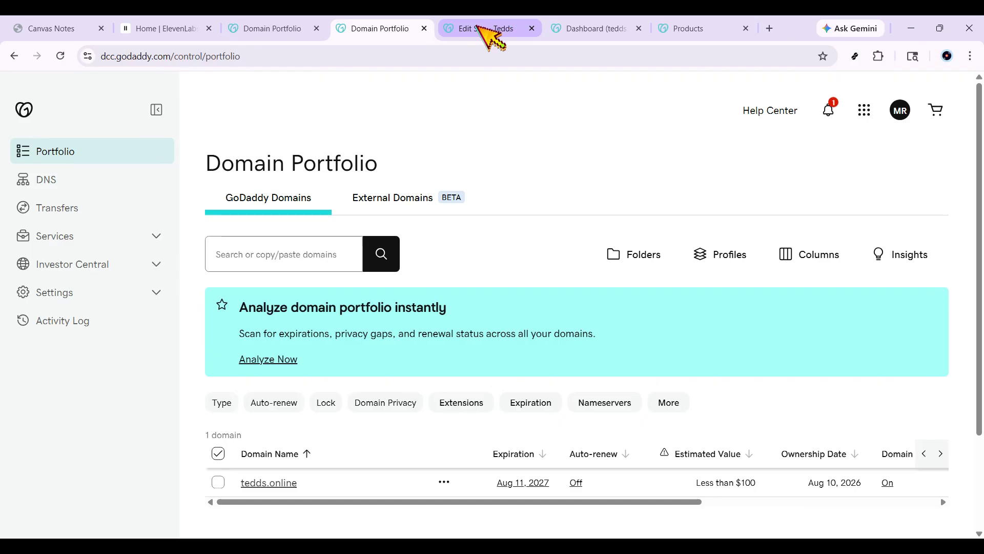
Step: Open the account's My Products page and go to the DNS settings for tedds.online
{"action": "left_click", "coordinate": [590, 33]}
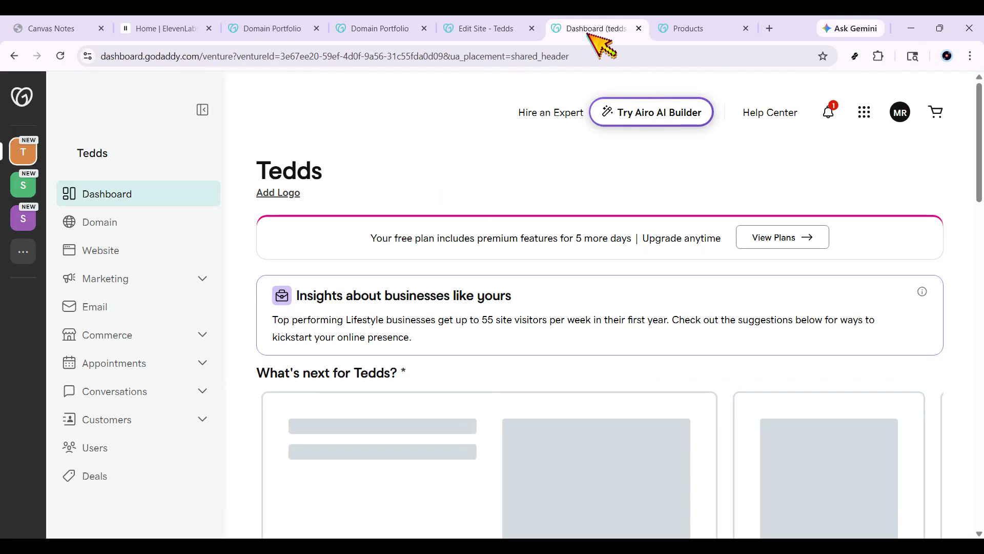
{"action": "left_click", "coordinate": [902, 113]}
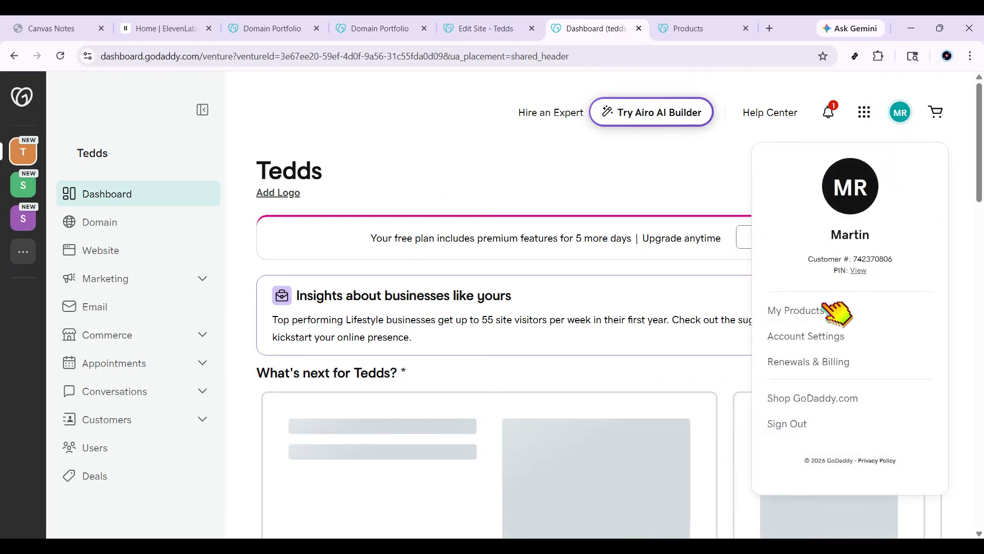
{"action": "left_click", "coordinate": [809, 317]}
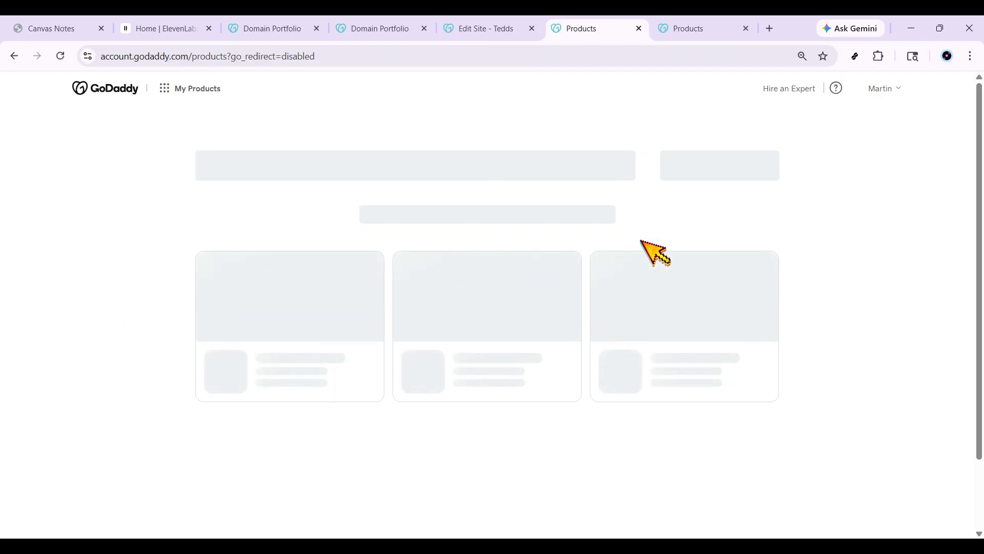
{"action": "scroll", "coordinate": [974, 359], "scroll_direction": "down", "scroll_amount": 3}
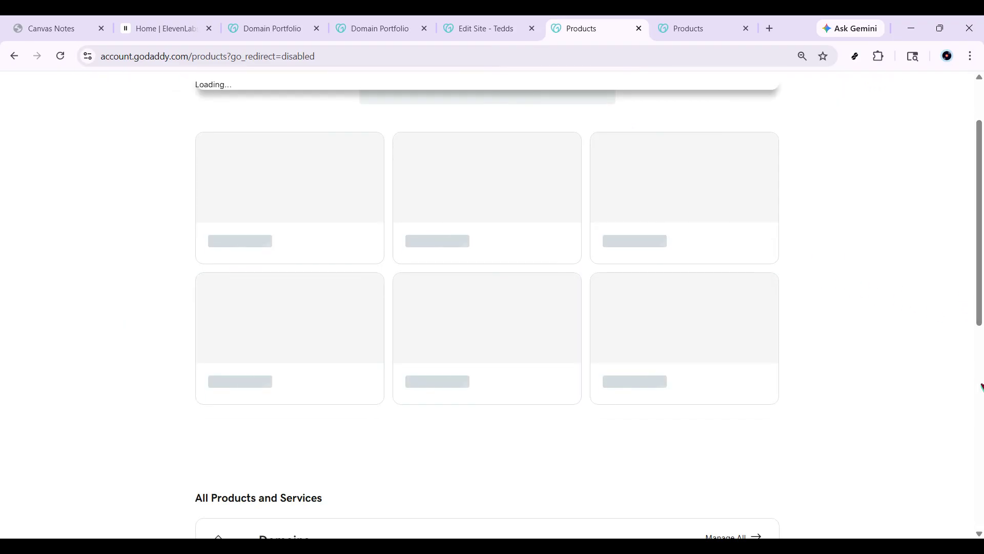
{"action": "scroll", "coordinate": [930, 357], "scroll_direction": "down", "scroll_amount": 7}
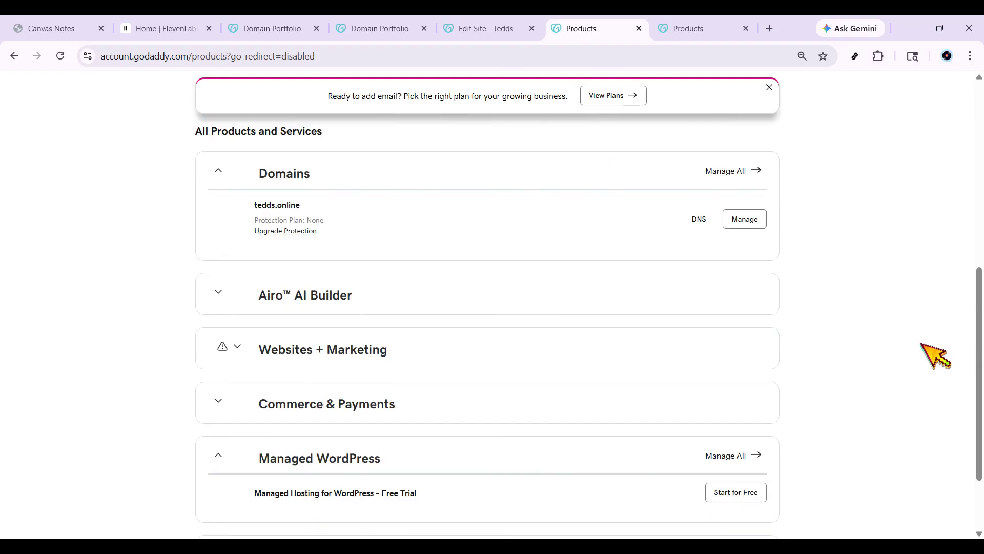
{"action": "left_click", "coordinate": [698, 219]}
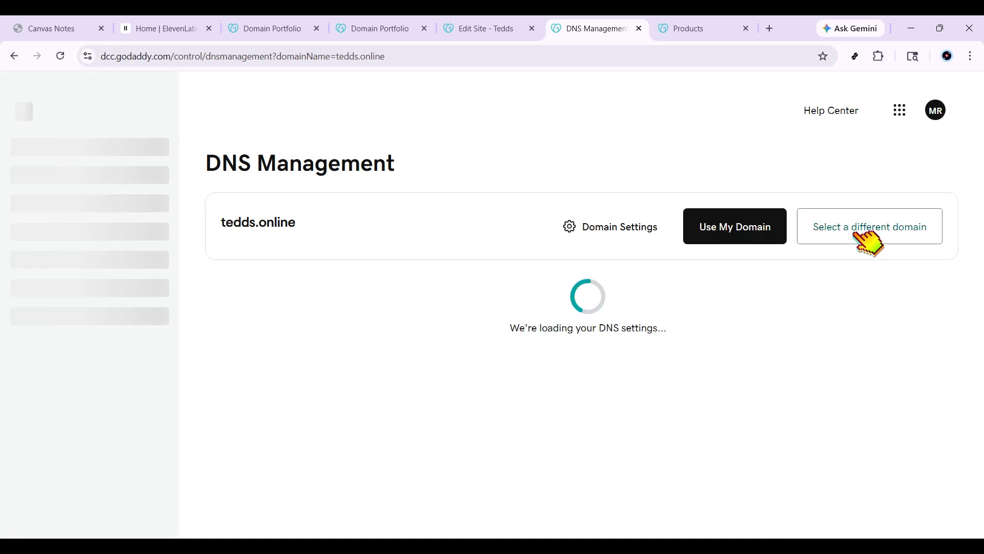
Step: Review the existing DNS records of tedds.online and start a new record of type CNAME
{"action": "left_click_drag", "start_coordinate": [204, 164], "coordinate": [391, 169]}
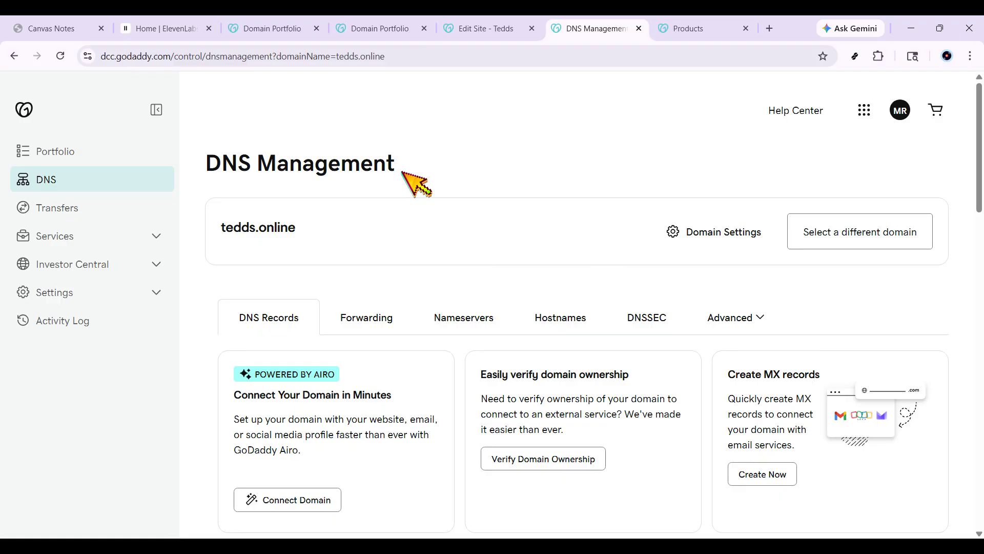
{"action": "scroll", "coordinate": [249, 197], "scroll_direction": "down", "scroll_amount": 3}
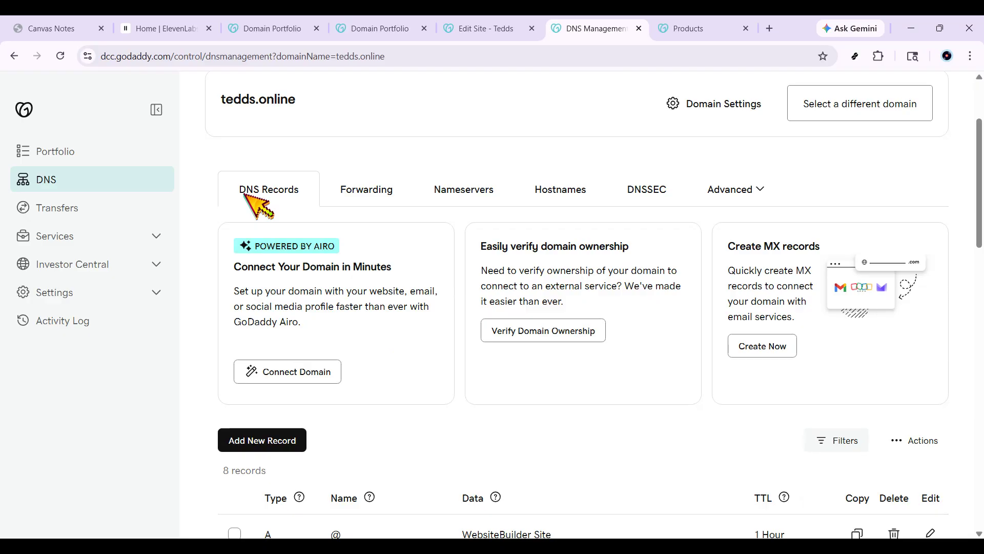
{"action": "scroll", "coordinate": [257, 202], "scroll_direction": "down", "scroll_amount": 5}
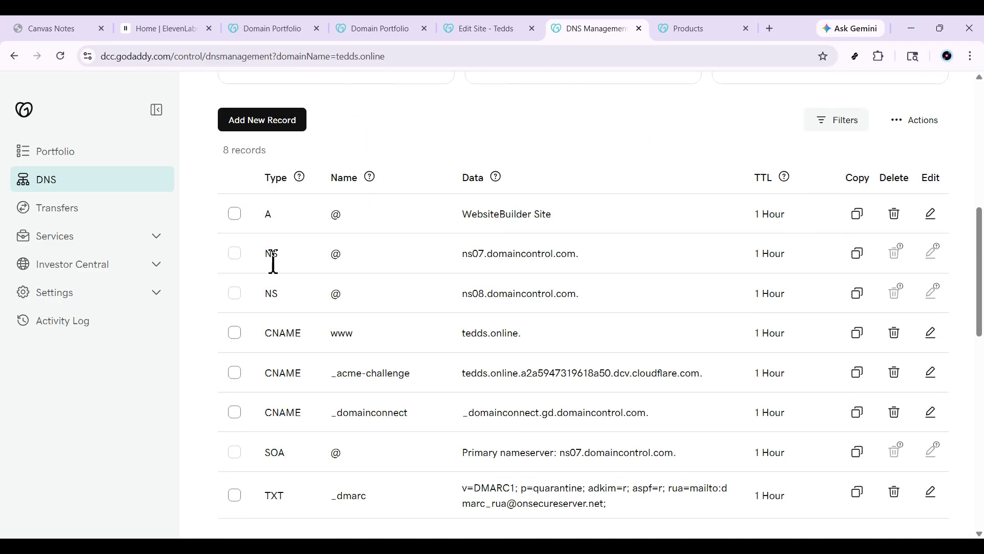
{"action": "scroll", "coordinate": [307, 379], "scroll_direction": "down", "scroll_amount": 1}
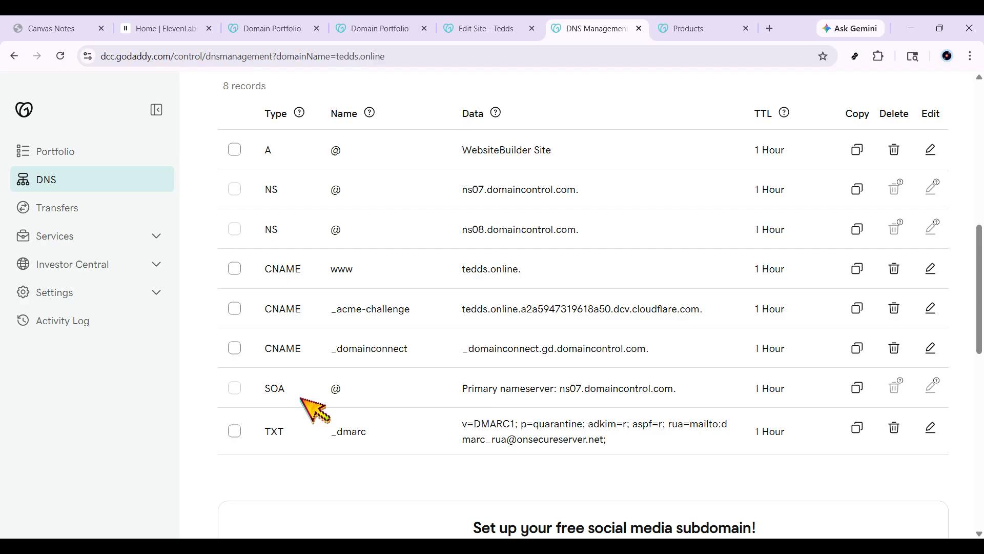
{"action": "scroll", "coordinate": [315, 410], "scroll_direction": "up", "scroll_amount": 1}
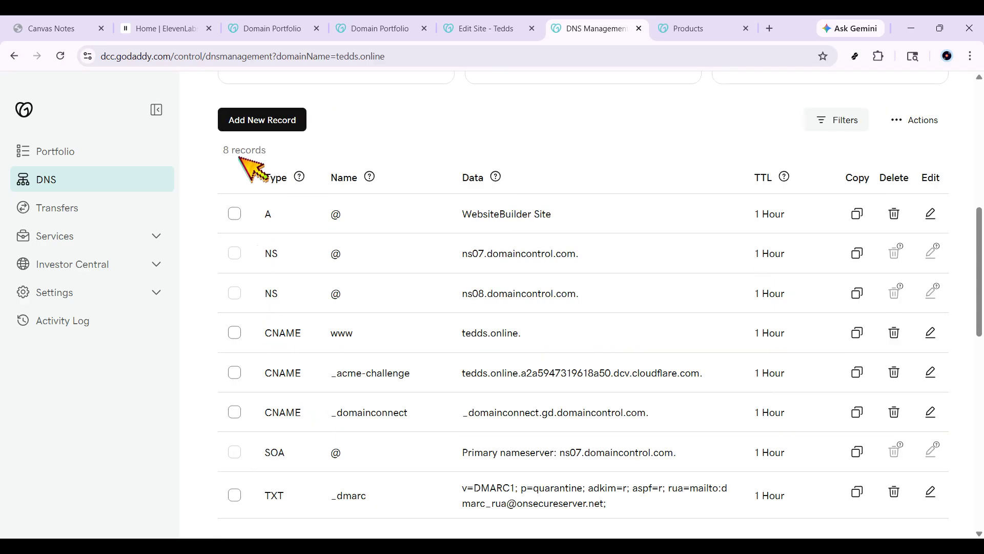
{"action": "left_click", "coordinate": [249, 120]}
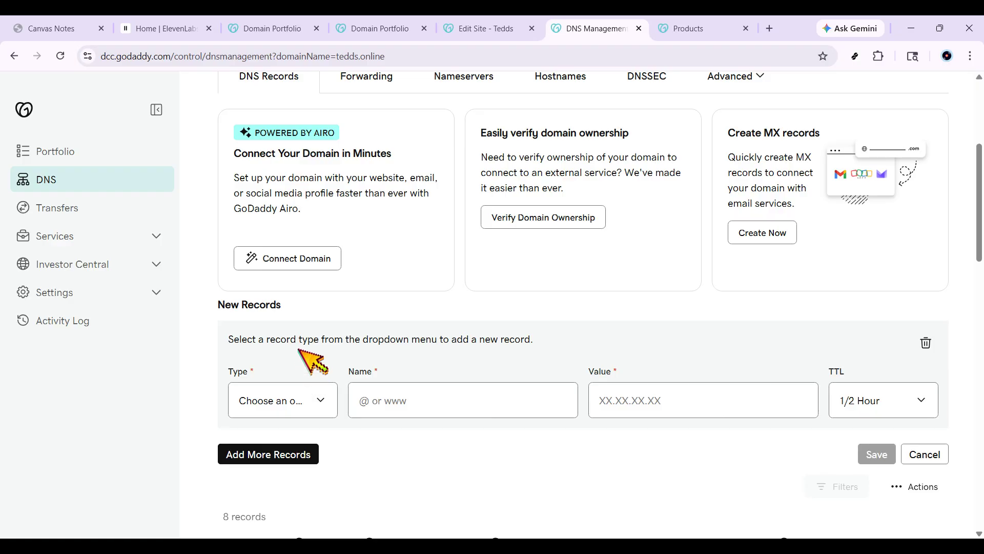
{"action": "left_click", "coordinate": [292, 224]}
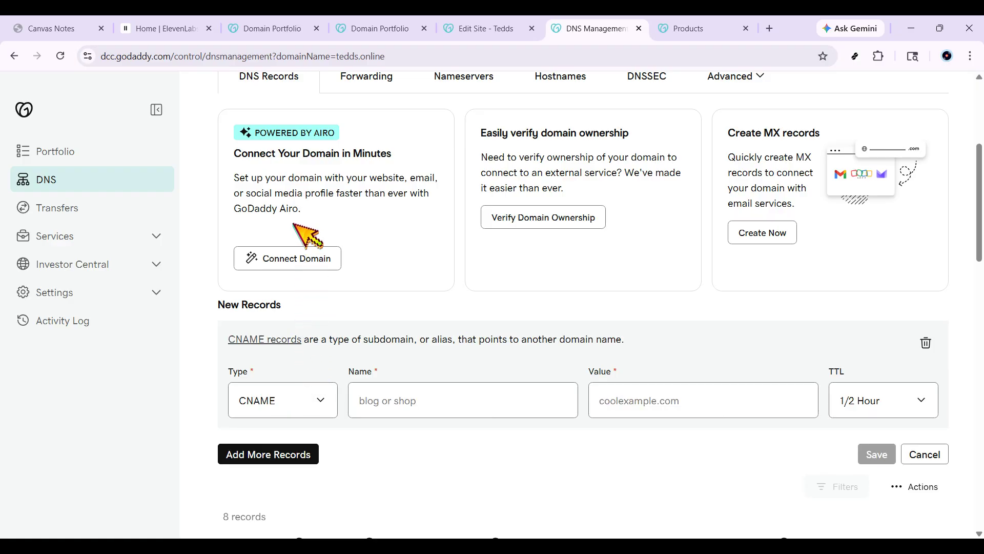
{"action": "scroll", "coordinate": [355, 290], "scroll_direction": "down", "scroll_amount": 2}
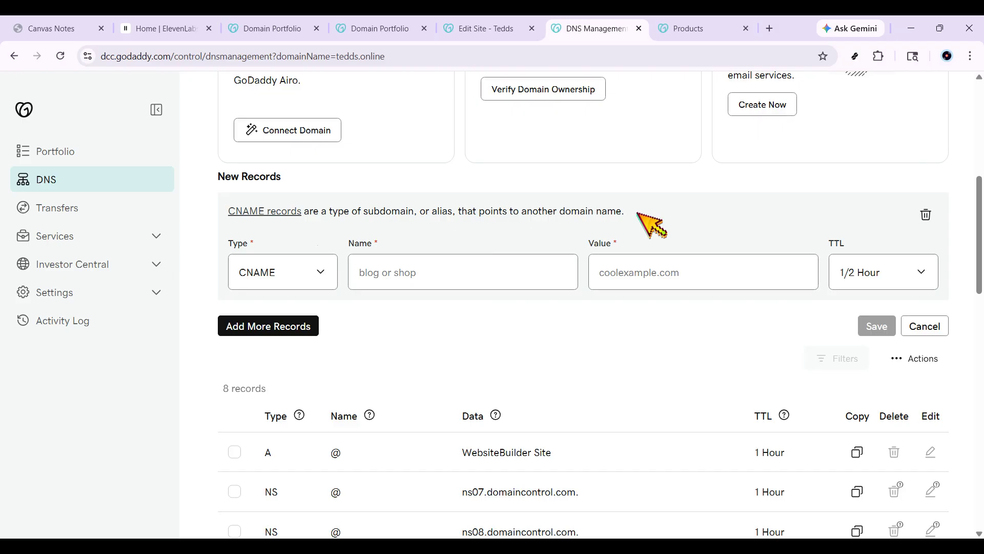
Step: Enter blog as the name of the new CNAME record
{"action": "left_click", "coordinate": [534, 268]}
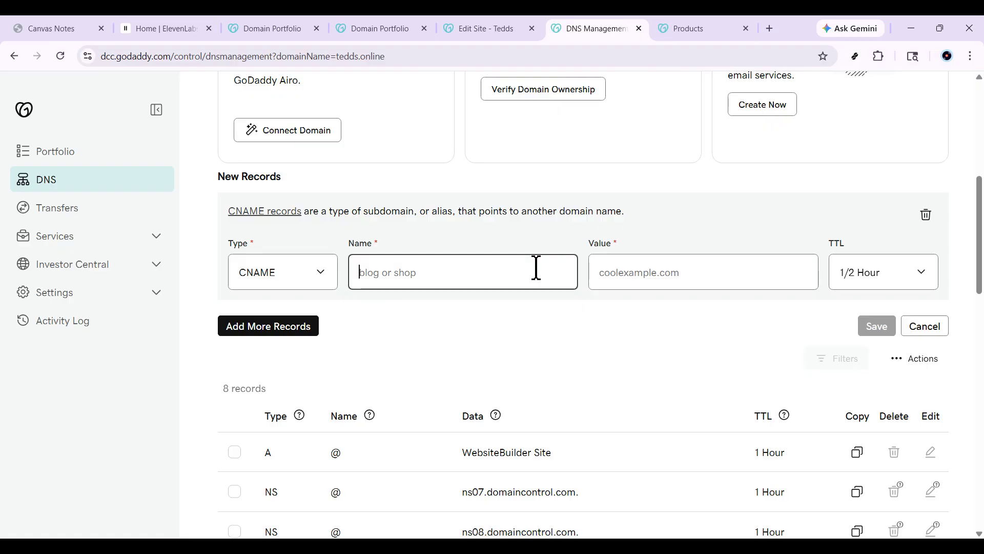
{"action": "type", "text": "subdomain"}
{"action": "key", "text": "ctrl+a"}
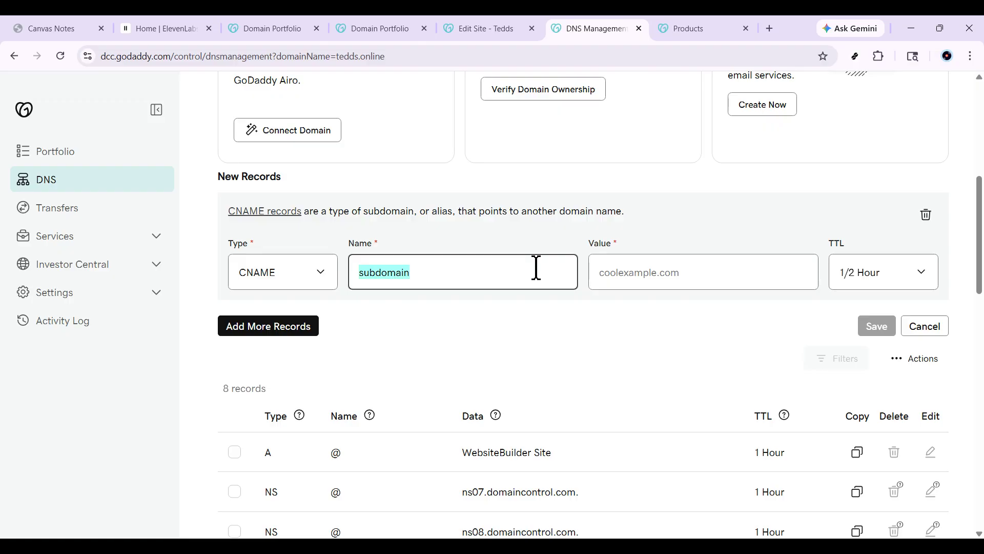
{"action": "type", "text": "blog"}
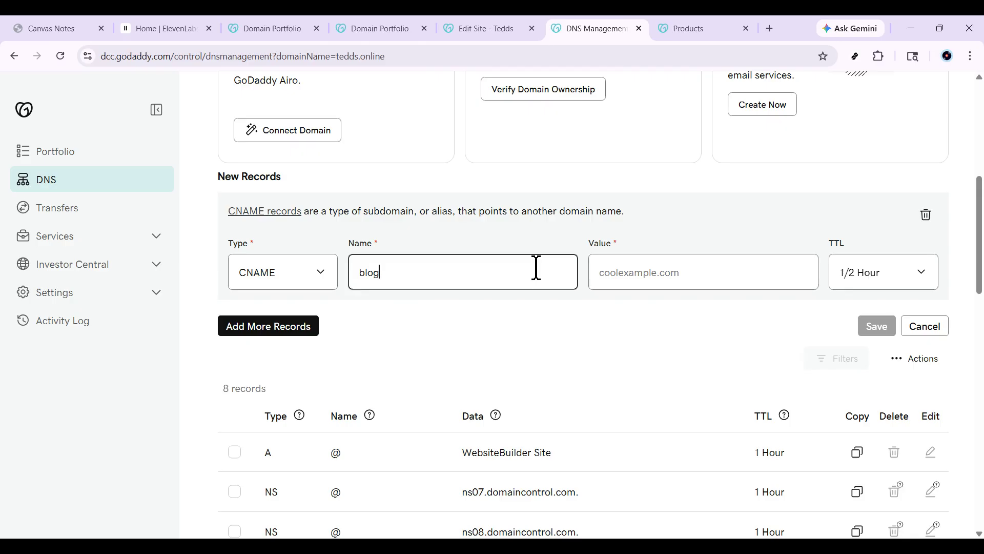
Step: Enter google.com as the value the blog CNAME record points to
{"action": "left_click", "coordinate": [647, 263]}
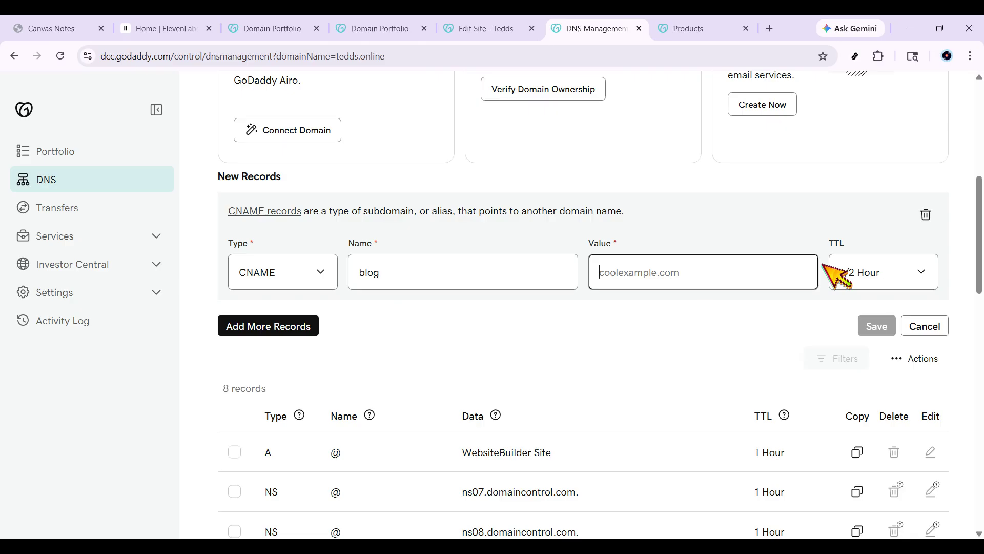
{"action": "type", "text": "googl"}
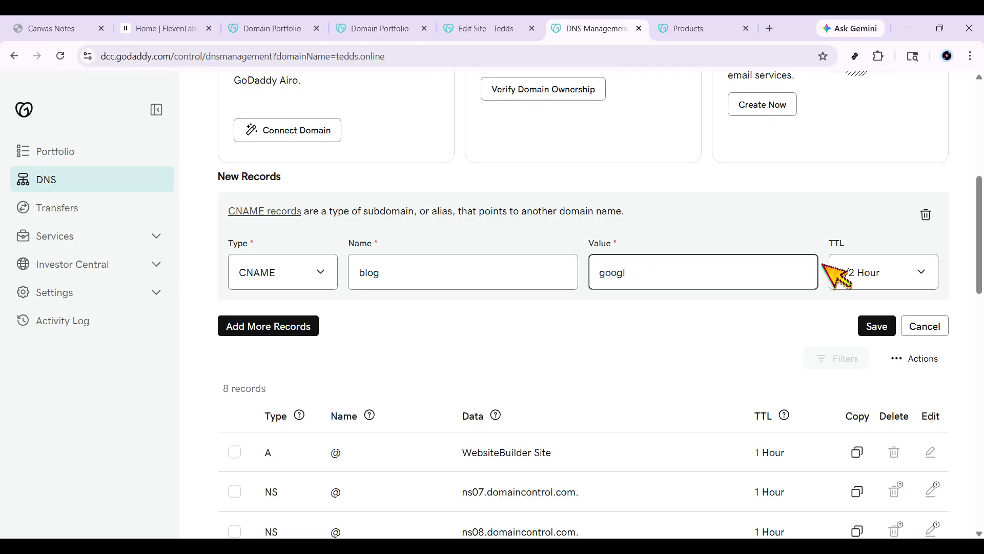
{"action": "type", "text": "e.cm"}
{"action": "key", "text": "BackSpace"}
{"action": "type", "text": "o"}
{"action": "left_click", "coordinate": [847, 272]}
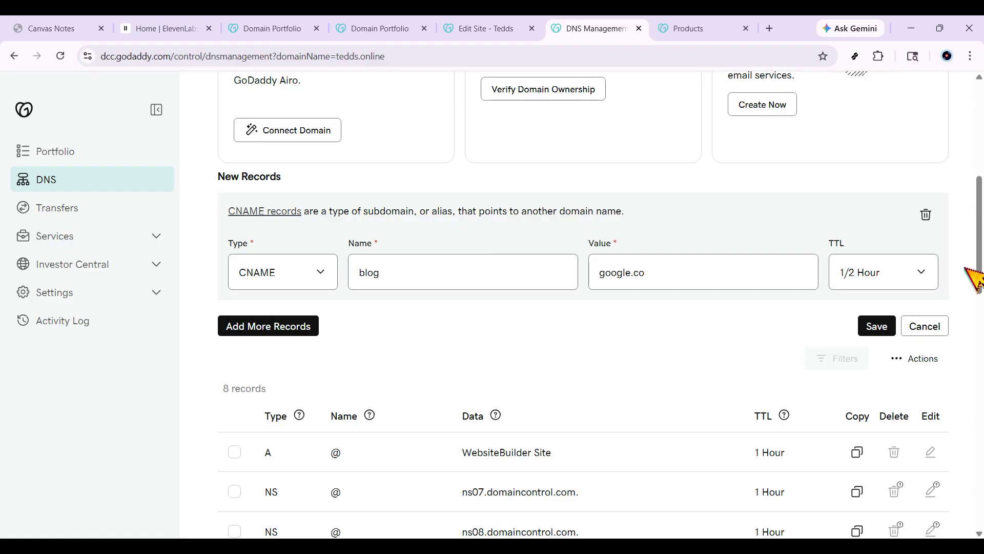
{"action": "left_click", "coordinate": [780, 276]}
{"action": "type", "text": "m"}
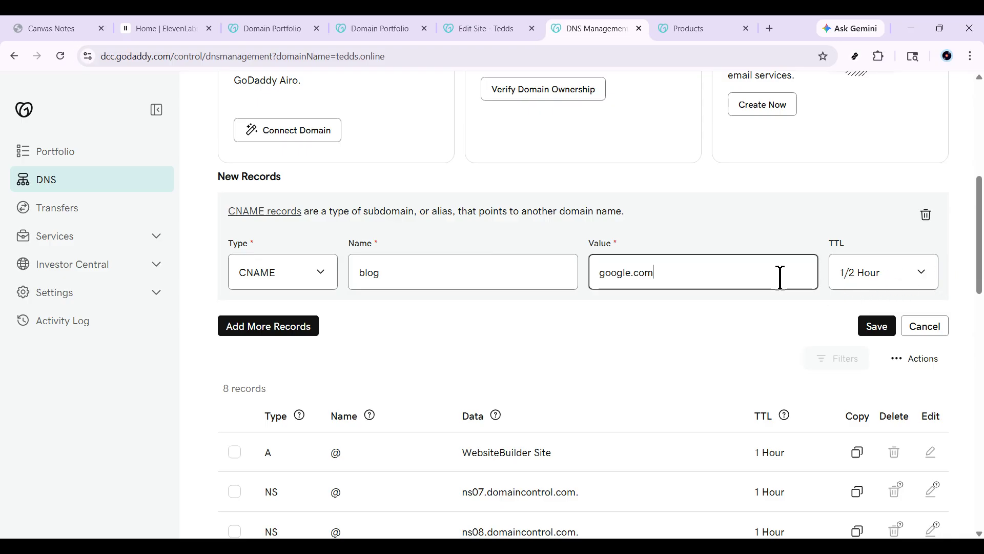
Step: Set the blog record's TTL to 1 Hour and look over the existing DNS records
{"action": "left_click", "coordinate": [903, 279]}
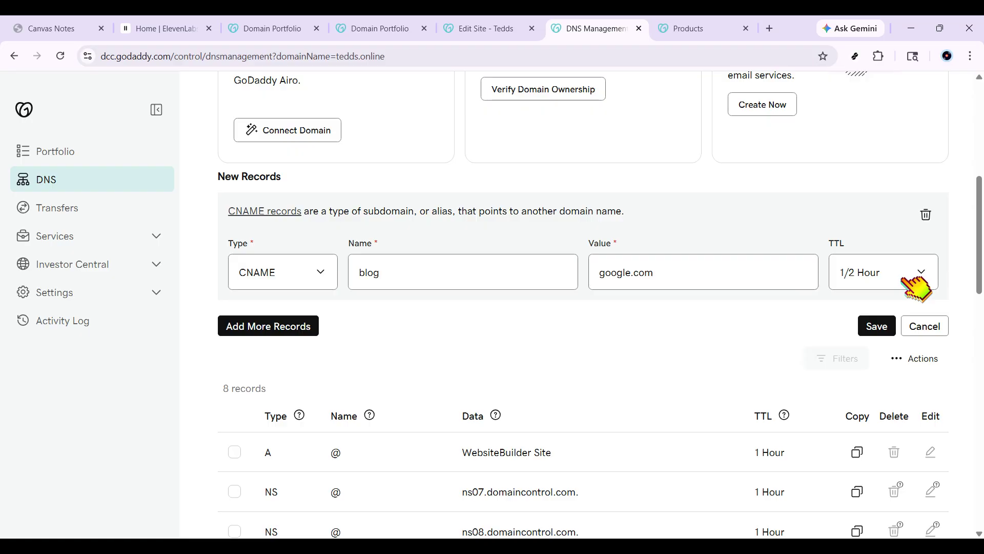
{"action": "left_click", "coordinate": [898, 313]}
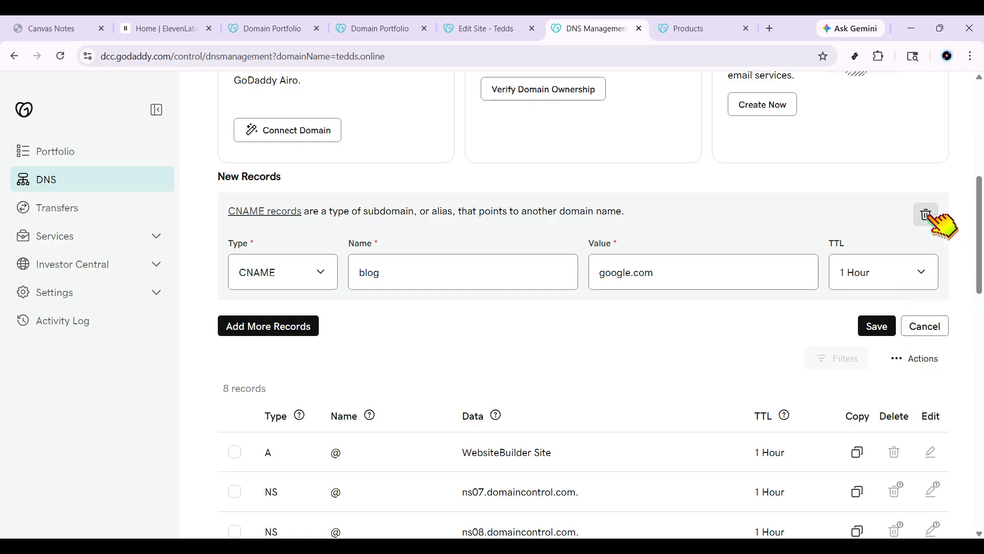
{"action": "scroll", "coordinate": [938, 225], "scroll_direction": "down", "scroll_amount": 4}
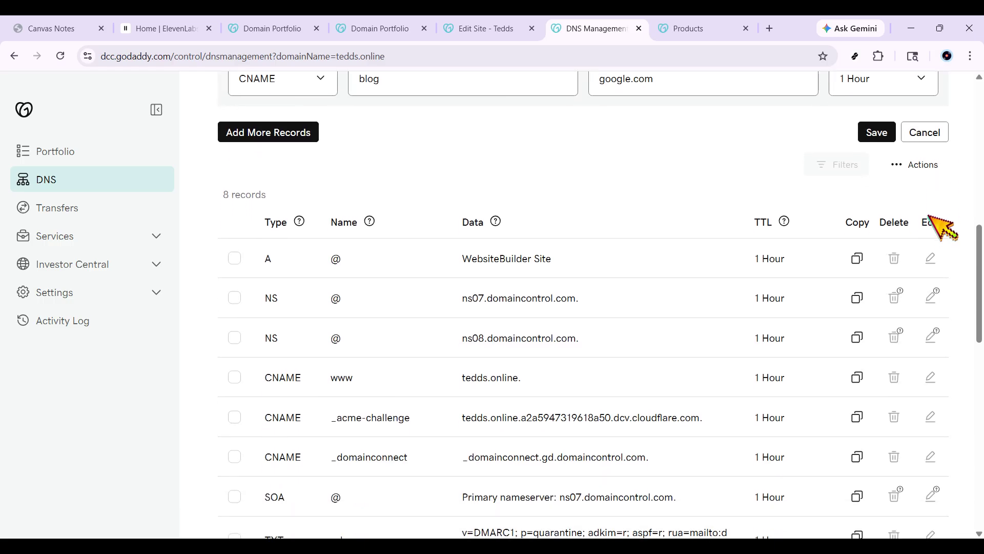
{"action": "scroll", "coordinate": [940, 223], "scroll_direction": "down", "scroll_amount": 3}
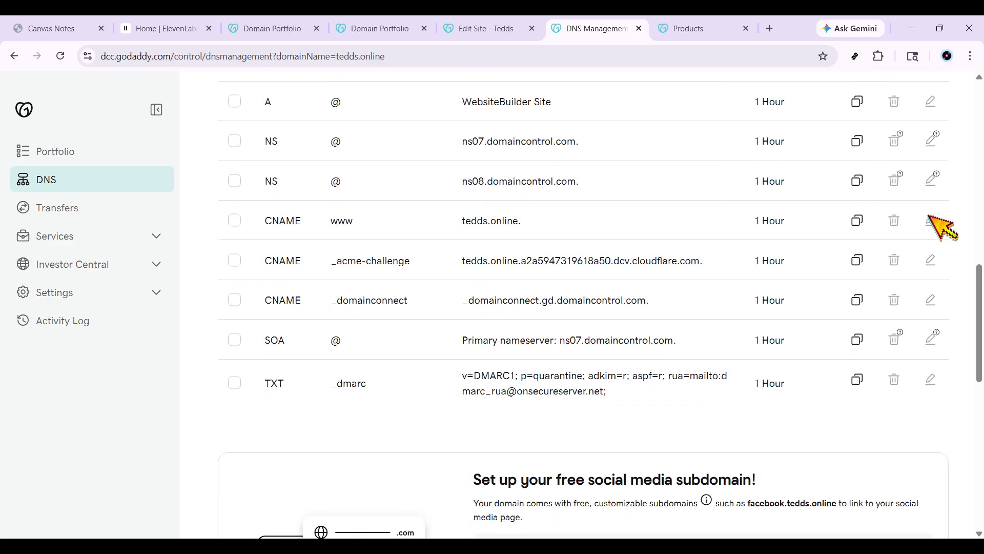
Step: Read the explanation of TTL in the records table and set the blog record's TTL to 1/2 Hour
{"action": "scroll", "coordinate": [928, 214], "scroll_direction": "up", "scroll_amount": 3}
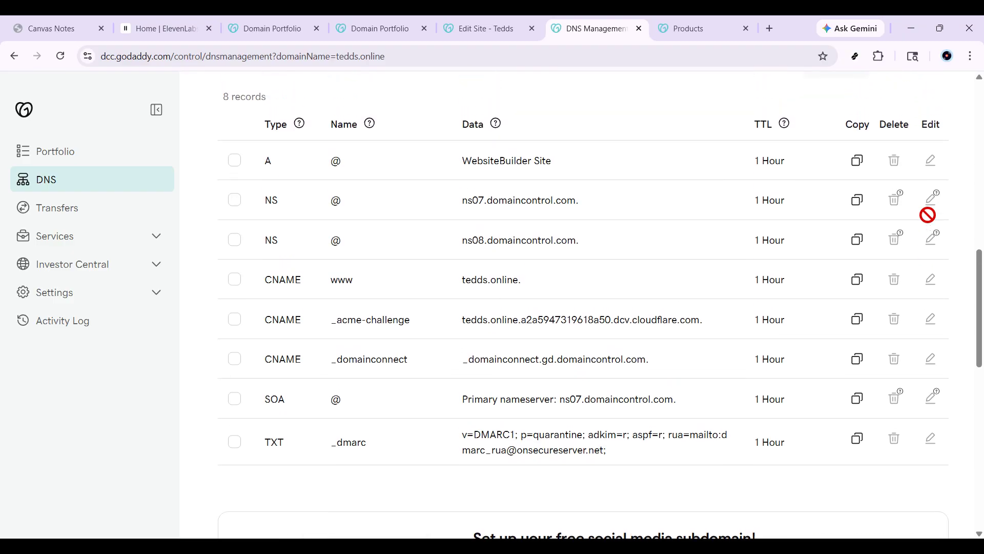
{"action": "mouse_move", "coordinate": [783, 199]}
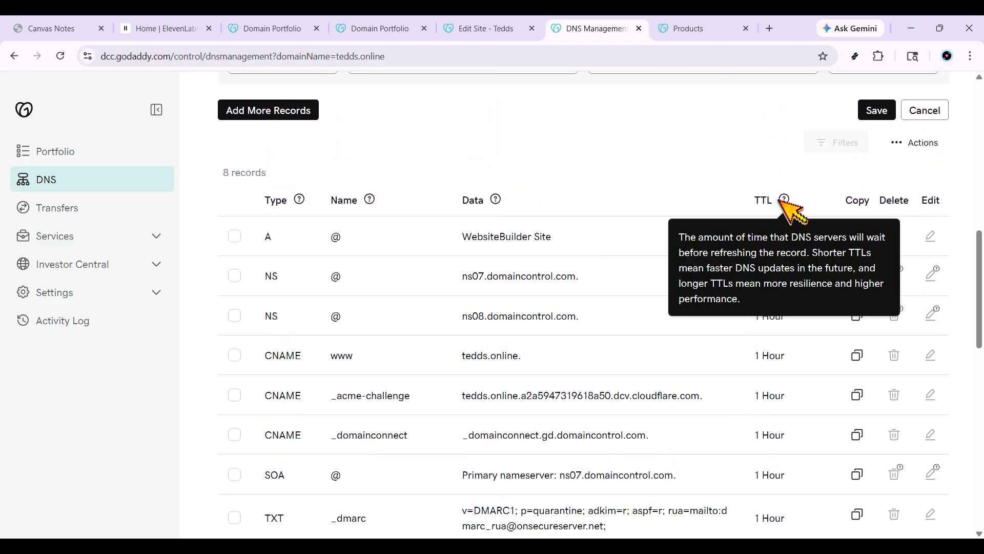
{"action": "scroll", "coordinate": [786, 205], "scroll_direction": "up", "scroll_amount": 3}
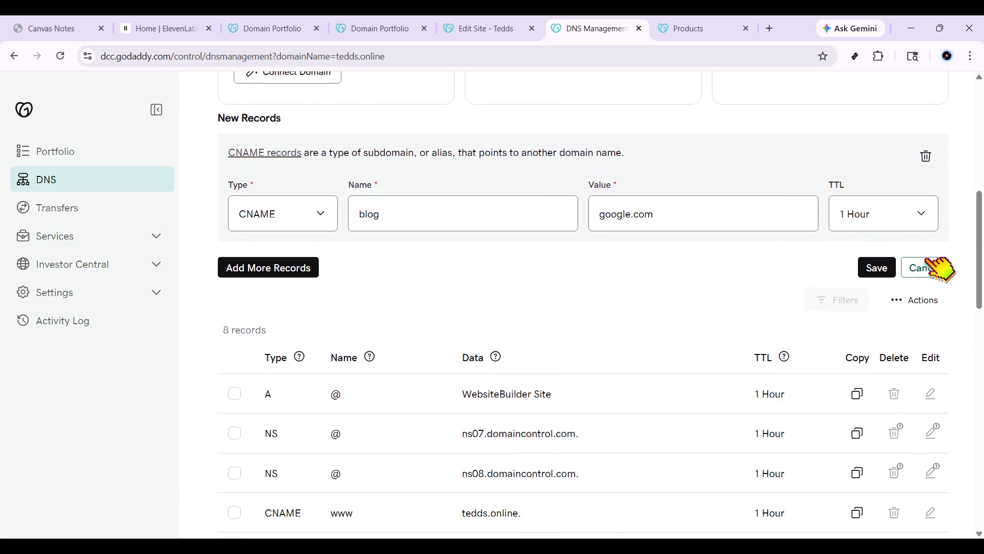
{"action": "left_click", "coordinate": [909, 218]}
{"action": "left_click", "coordinate": [887, 235]}
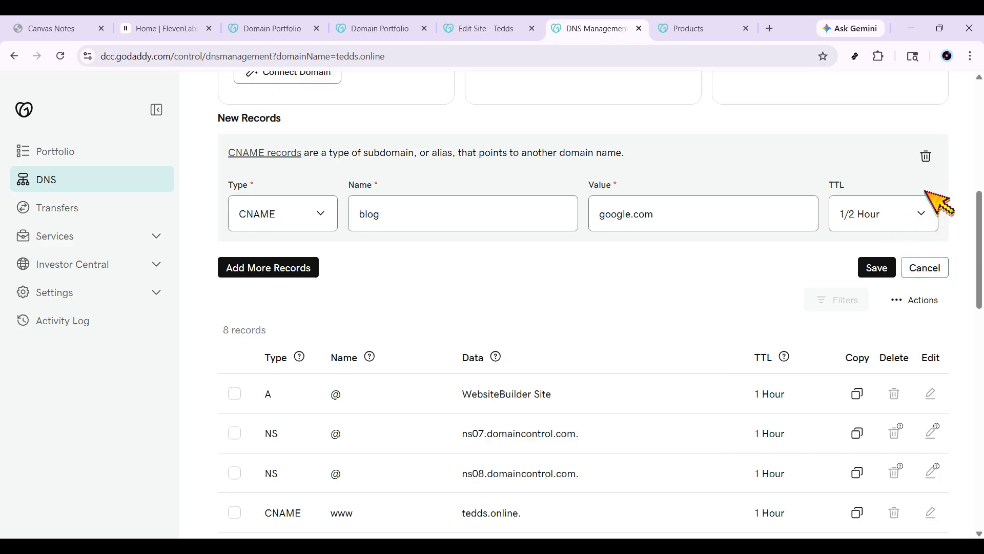